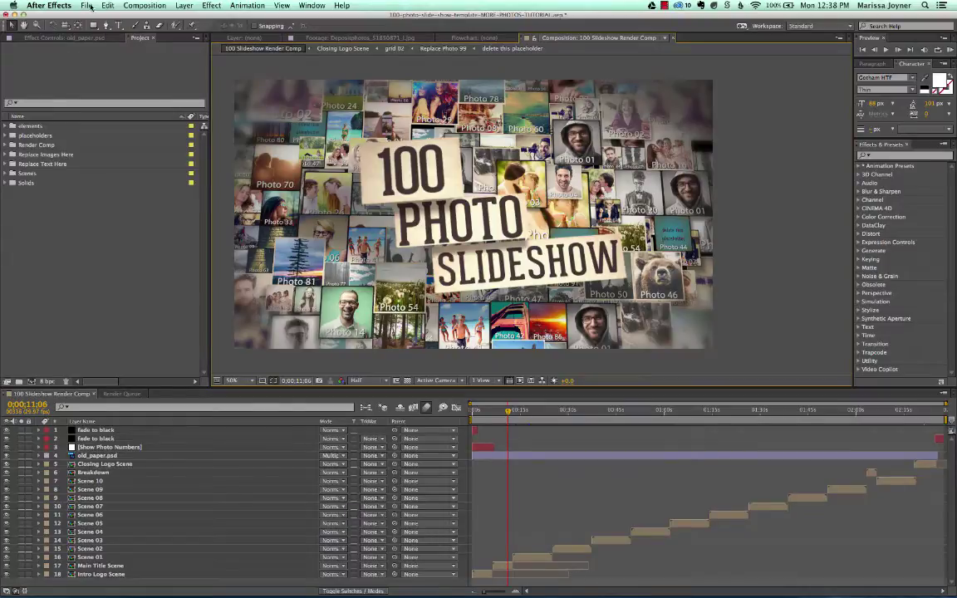
# Save the 100 Photo Slideshow project, then start Save a Copy and cancel its dialog
pyautogui.click(89, 7)
pyautogui.click(95, 81)
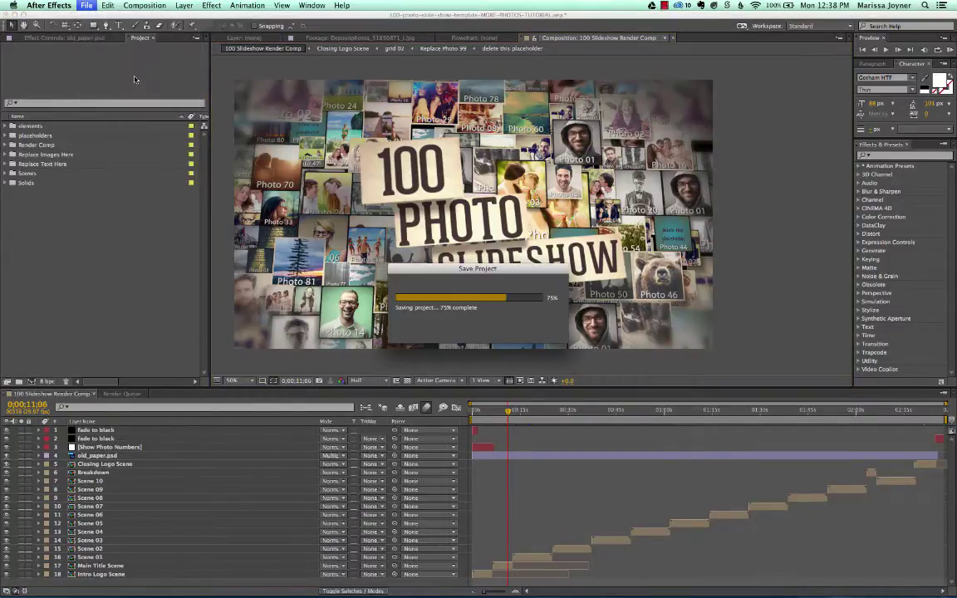
pyautogui.click(89, 7)
pyautogui.moveTo(104, 89)
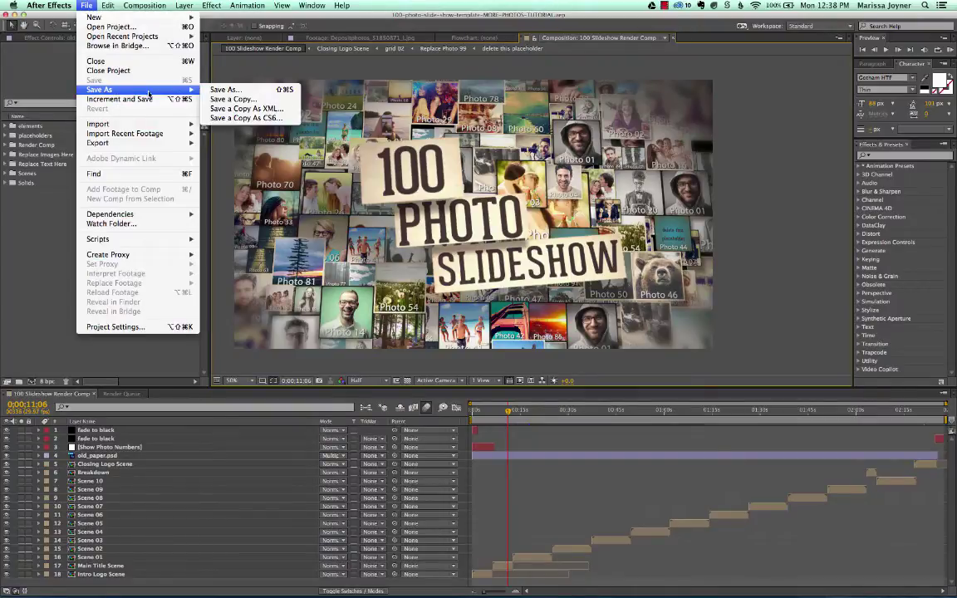
pyautogui.click(239, 103)
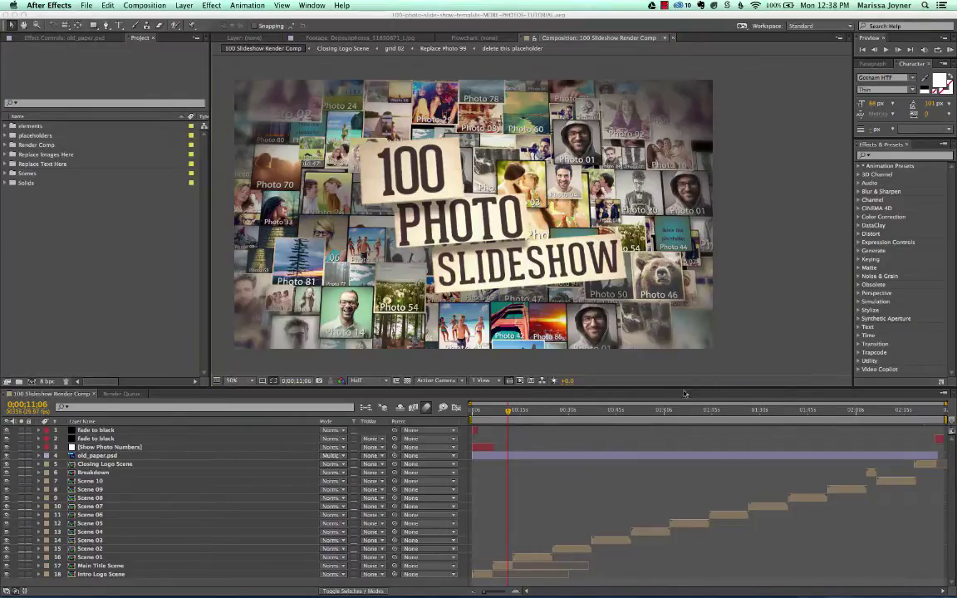
pyautogui.click(687, 392)
# Open 100-photo-slide-show-template-MORE-PHOTOS-TUTORIAL copy.aep from the recent projects list
pyautogui.click(86, 6)
pyautogui.moveTo(107, 38)
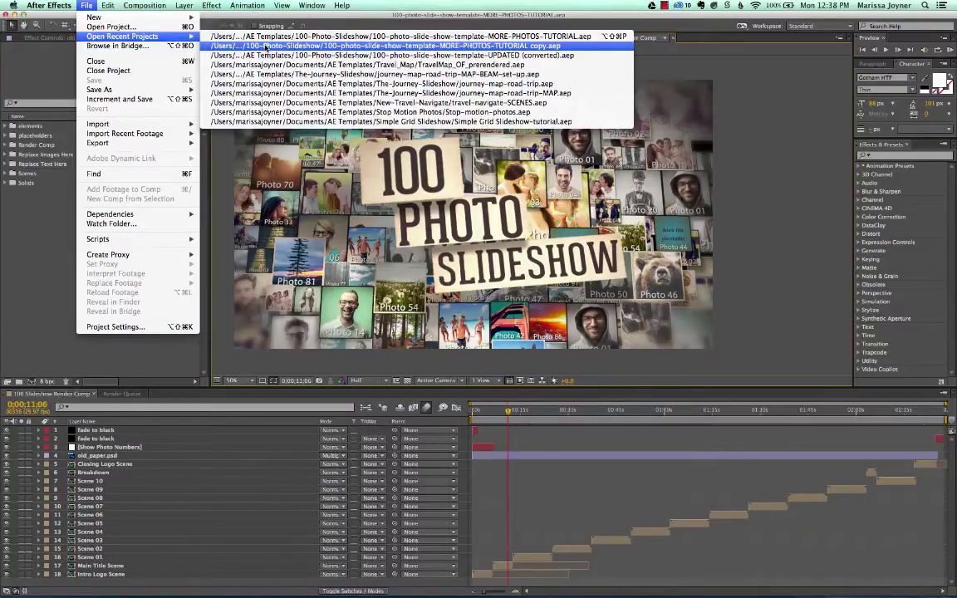
pyautogui.click(264, 46)
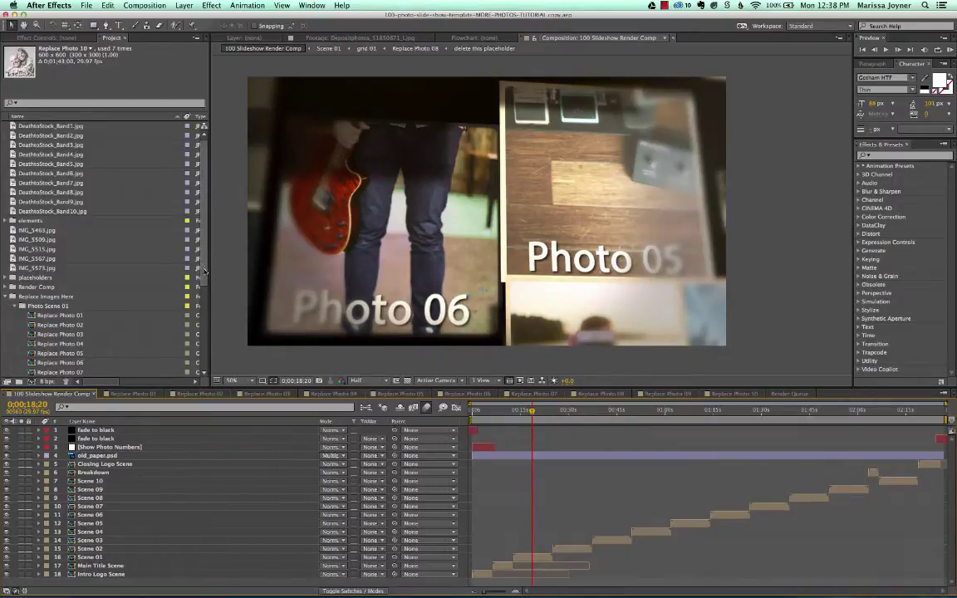
pyautogui.click(11, 296)
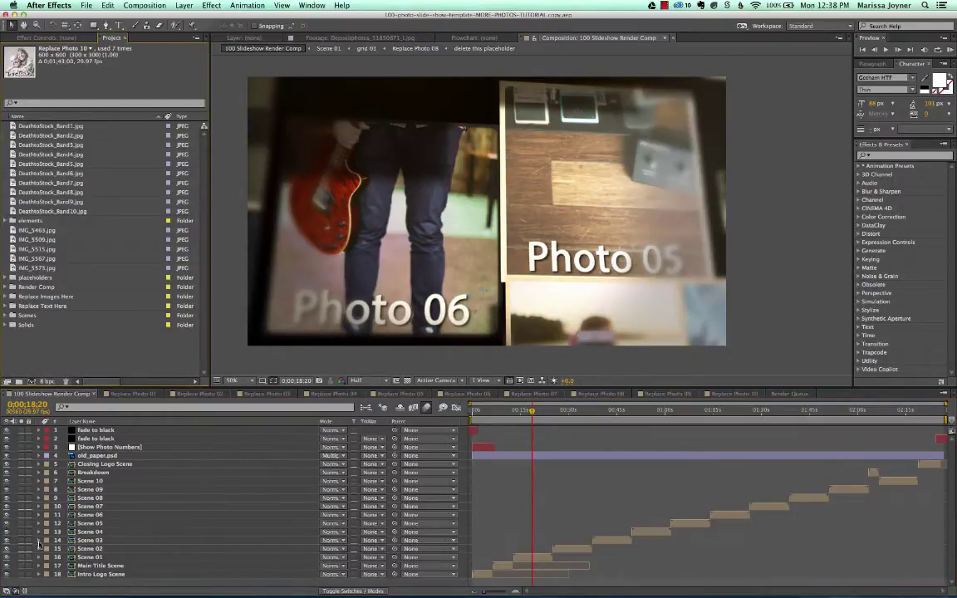
pyautogui.click(154, 557)
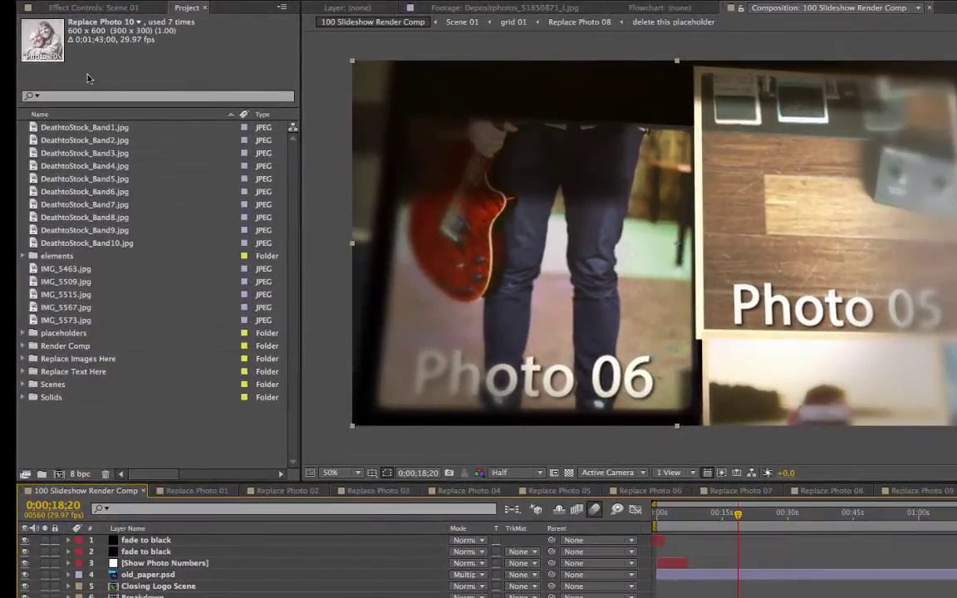
pyautogui.click(173, 7)
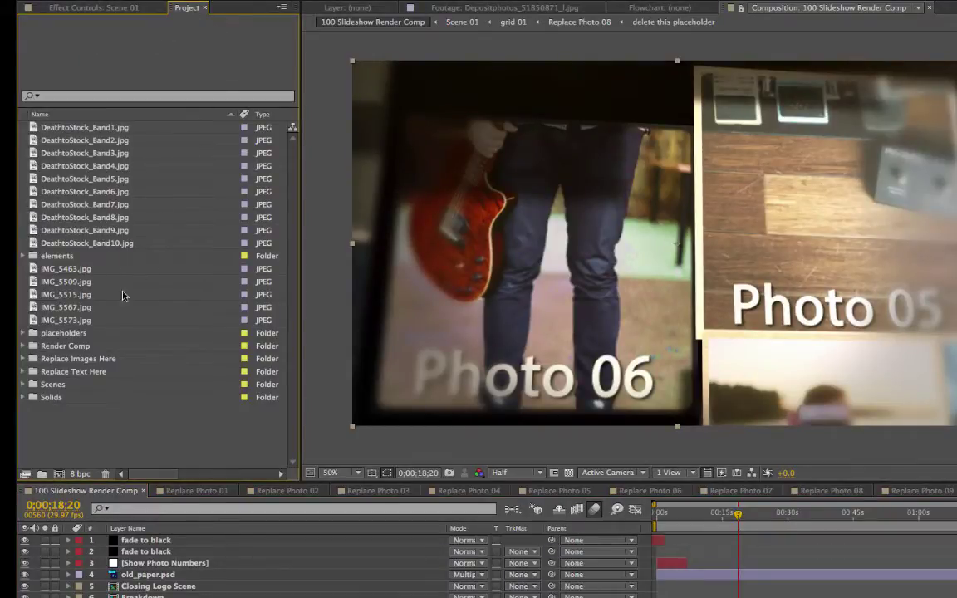
pyautogui.click(71, 359)
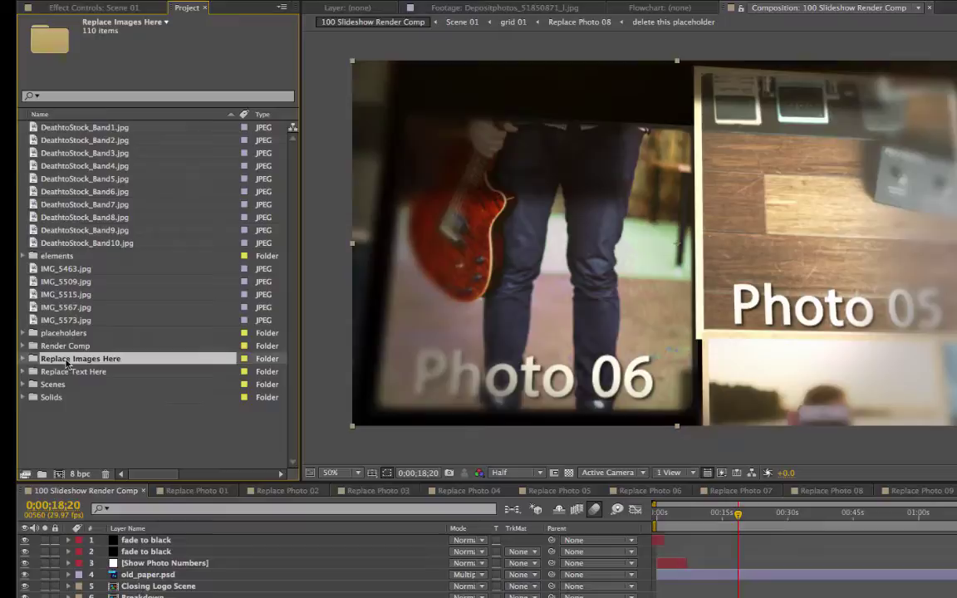
pyautogui.click(23, 359)
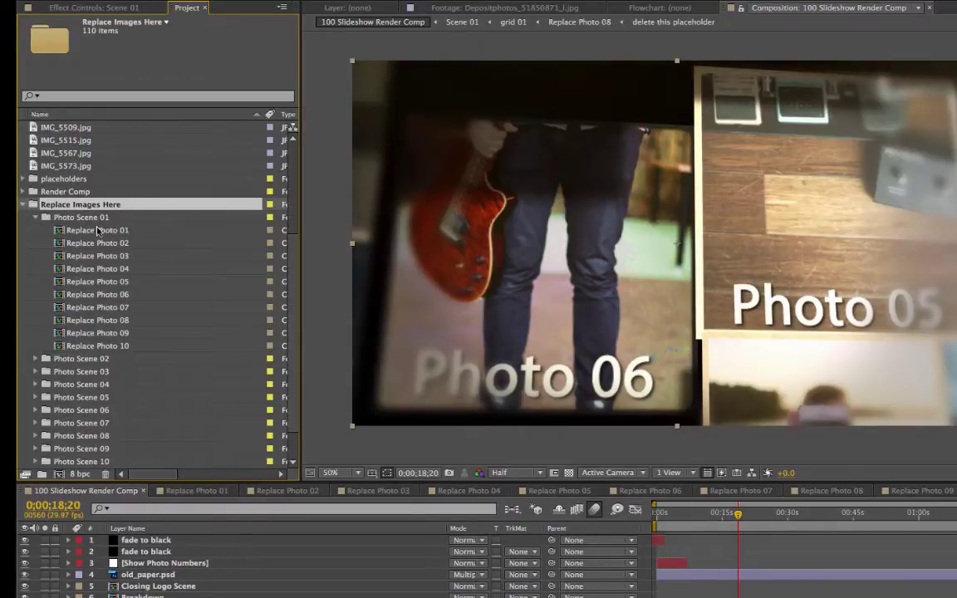
pyautogui.click(96, 230)
pyautogui.click(58, 217)
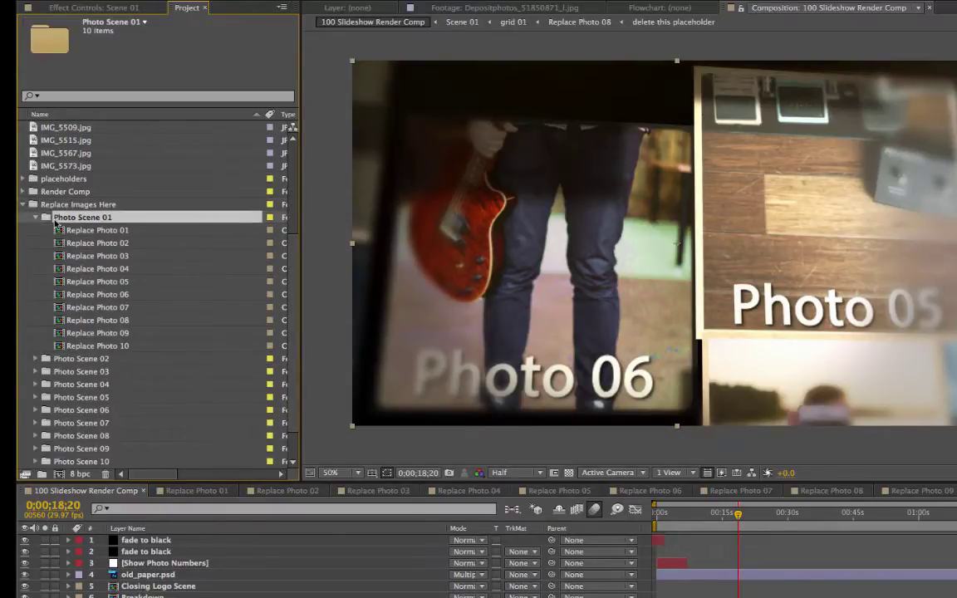
pyautogui.click(727, 512)
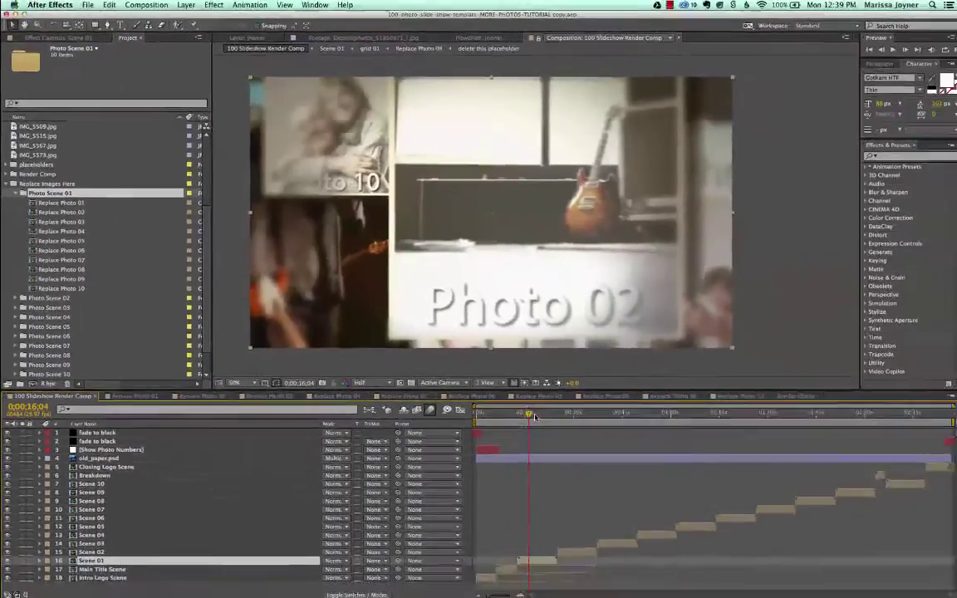
pyautogui.click(531, 411)
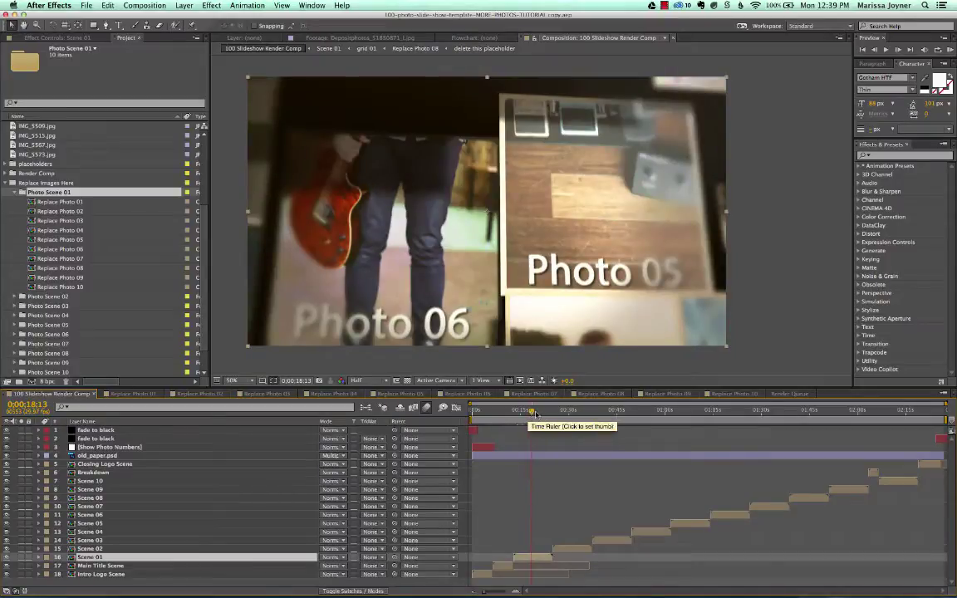
pyautogui.click(534, 411)
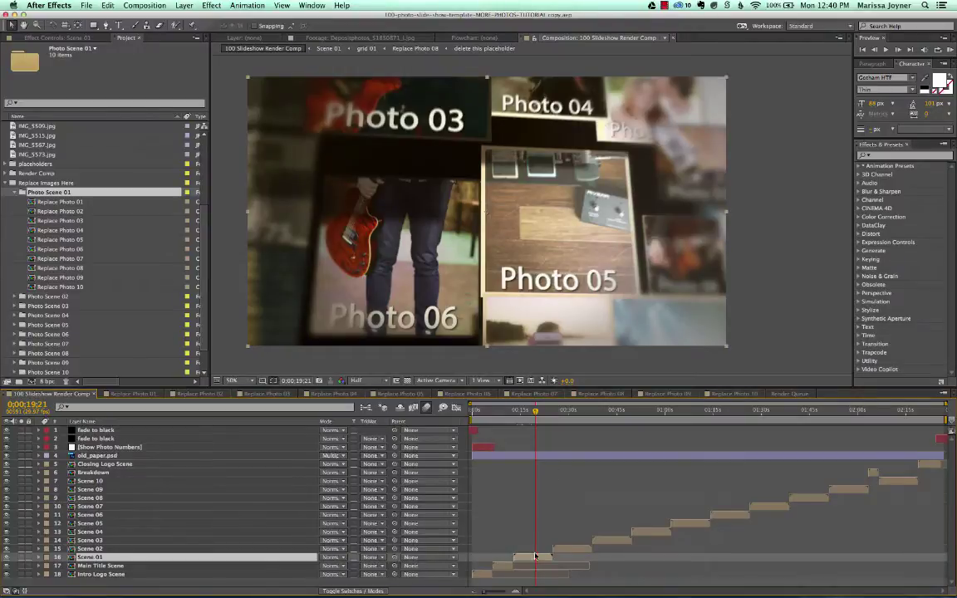
# Open the original 100-photo-slide-show-template-MORE-PHOTOS-TUTORIAL.aep from the recent projects list
pyautogui.click(86, 5)
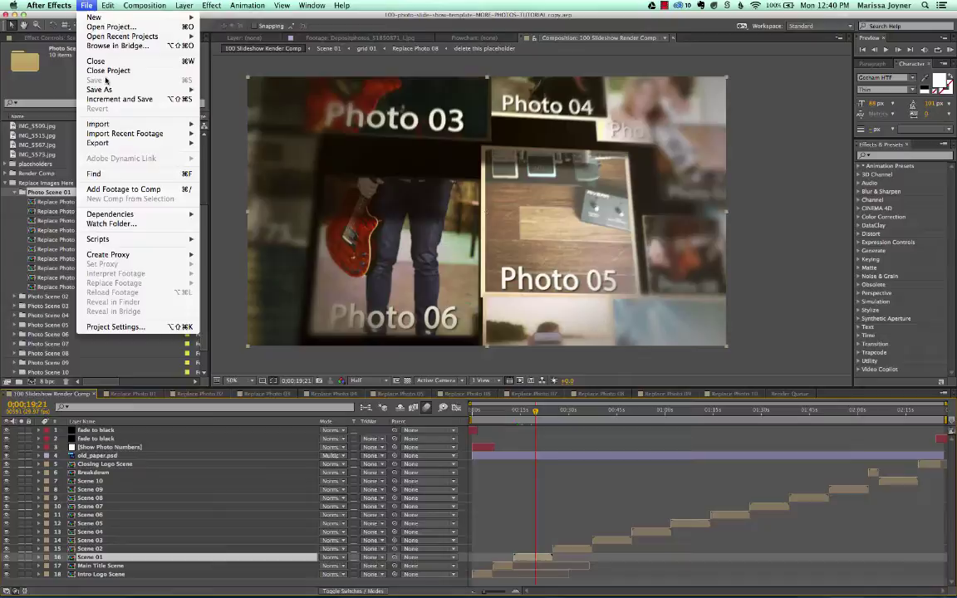
pyautogui.click(83, 6)
pyautogui.click(83, 6)
pyautogui.moveTo(103, 38)
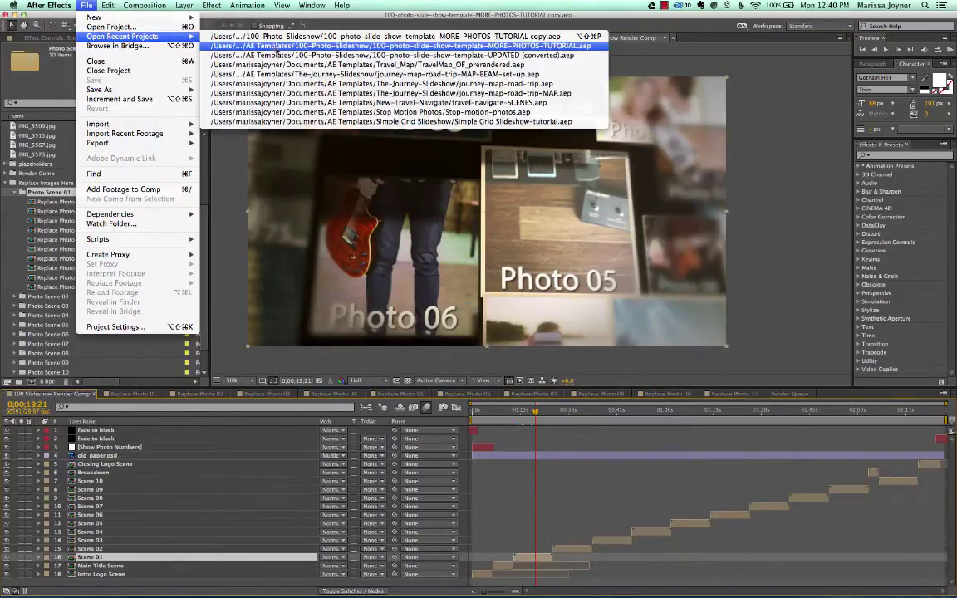
pyautogui.click(277, 47)
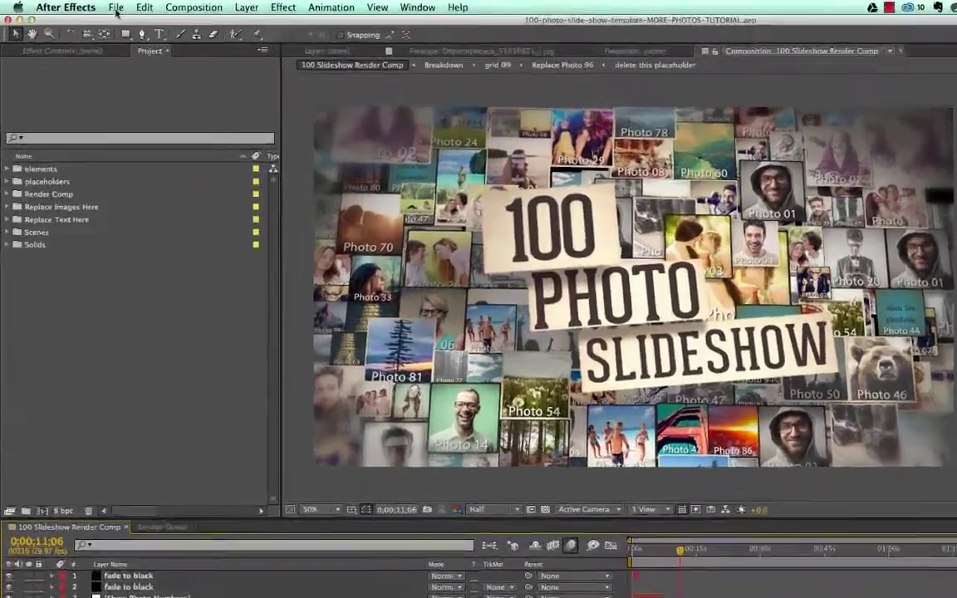
# Import 100-photo-slide-show-template-MORE-PHOTOS-TUTORIAL copy.aep into the original project
pyautogui.click(86, 5)
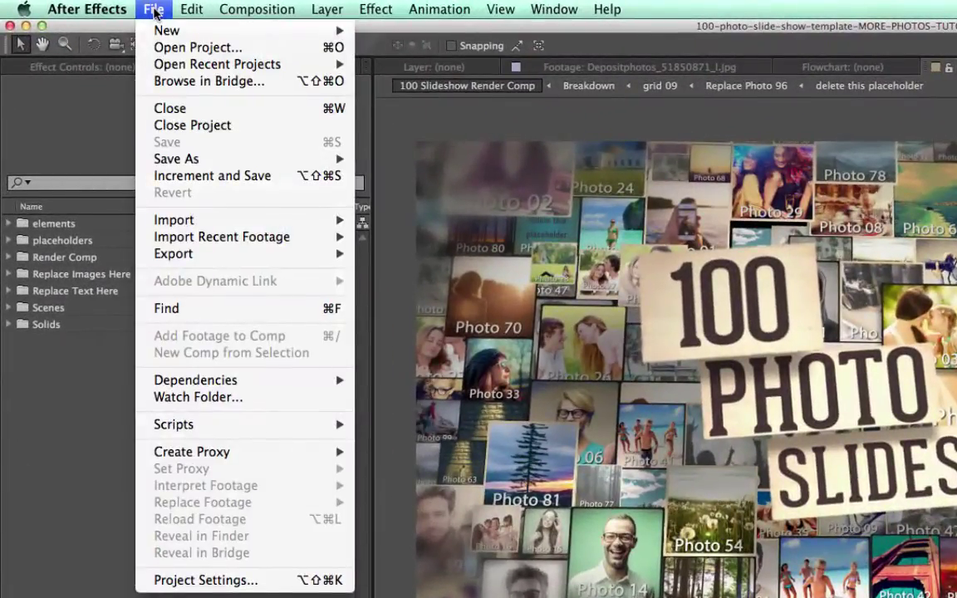
pyautogui.moveTo(170, 219)
pyautogui.click(382, 219)
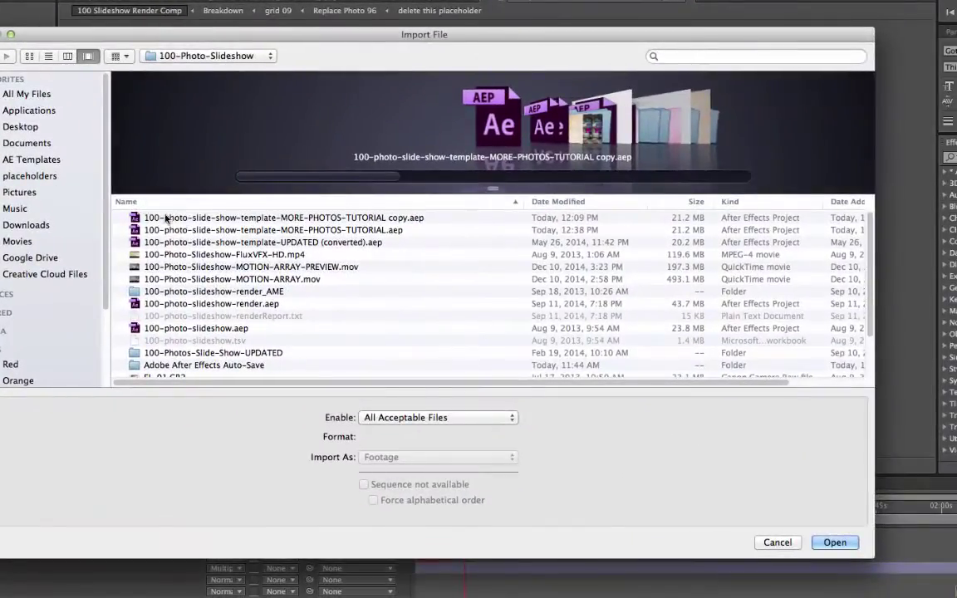
pyautogui.click(560, 353)
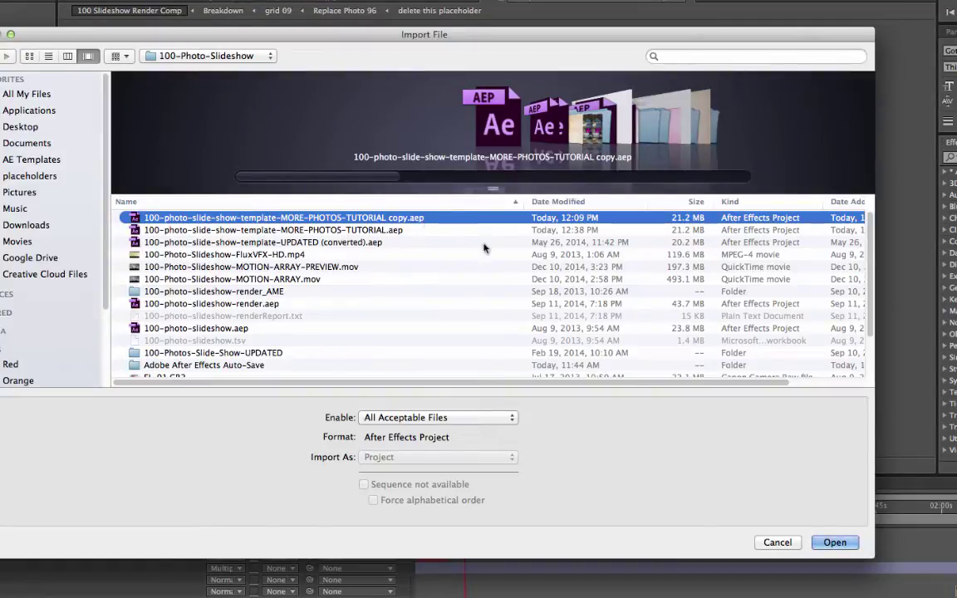
pyautogui.click(828, 540)
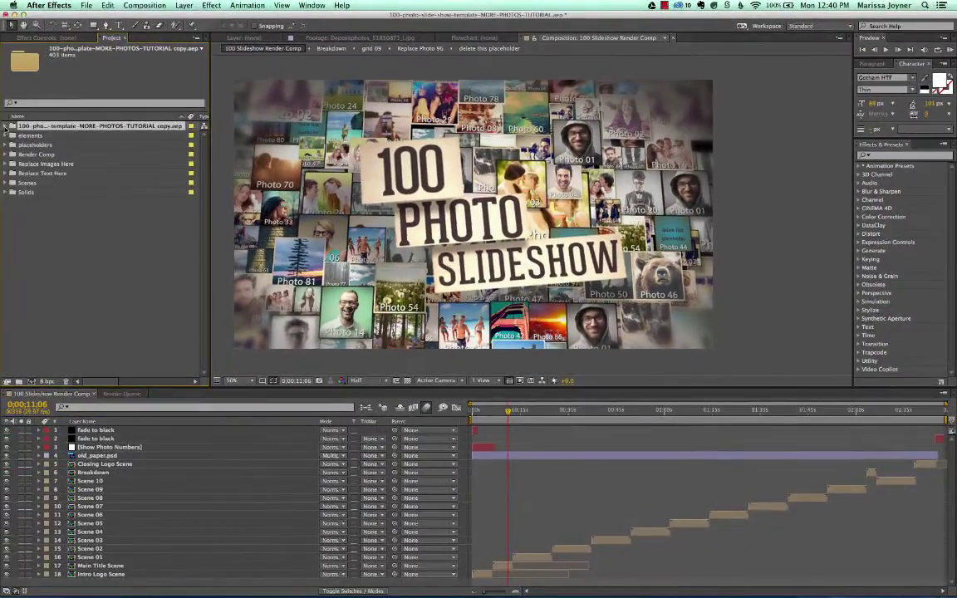
# Expand the imported copy project's folder and collapse its Replace Images Here folder
pyautogui.keyDown('alt'); pyautogui.click(5, 126); pyautogui.keyUp('alt')
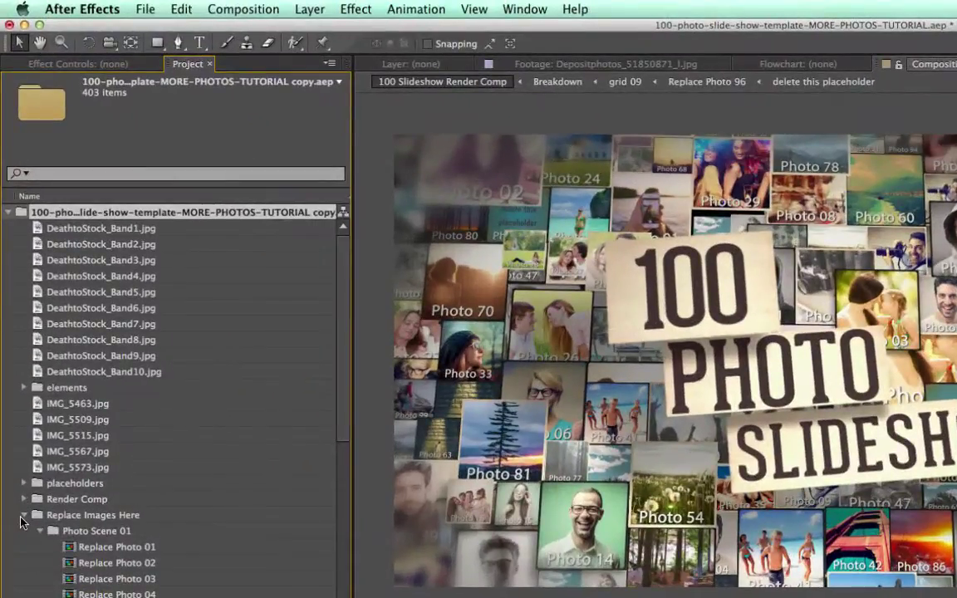
pyautogui.click(14, 305)
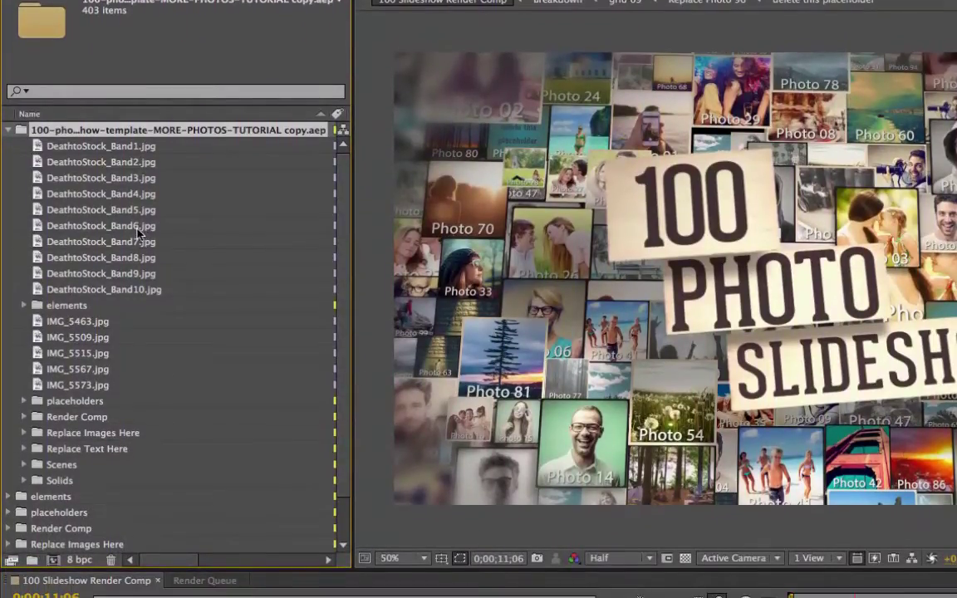
pyautogui.click(58, 464)
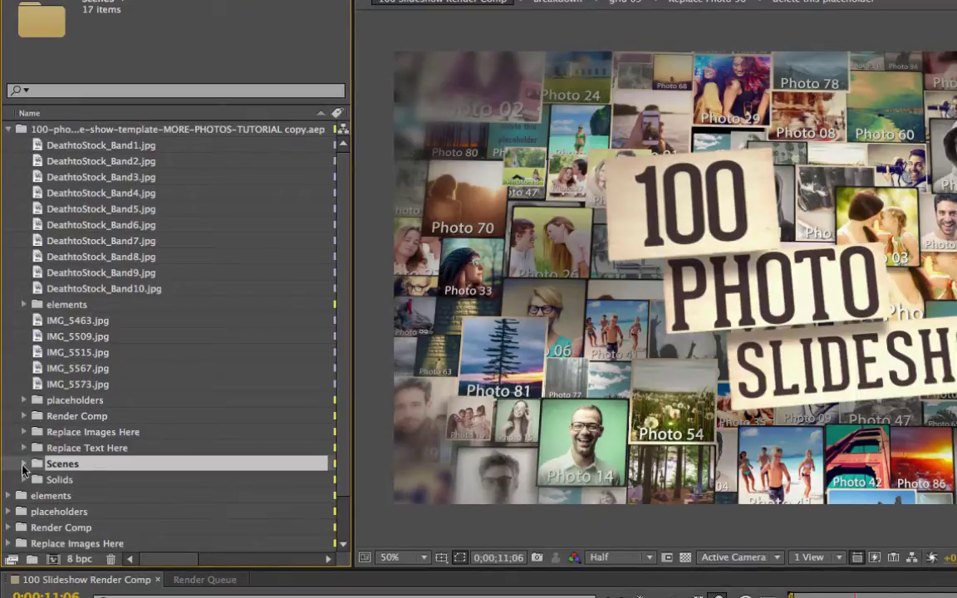
pyautogui.click(135, 128)
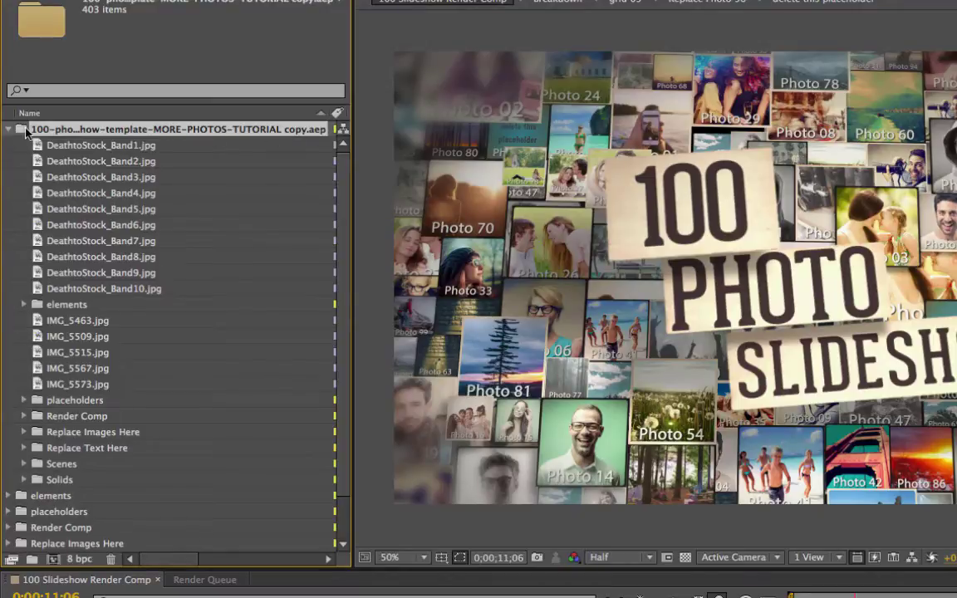
# Expand the copy's Scenes folder, select Scene 01, and return to the 100 Slideshow Render Comp timeline
pyautogui.click(35, 463)
pyautogui.click(23, 463)
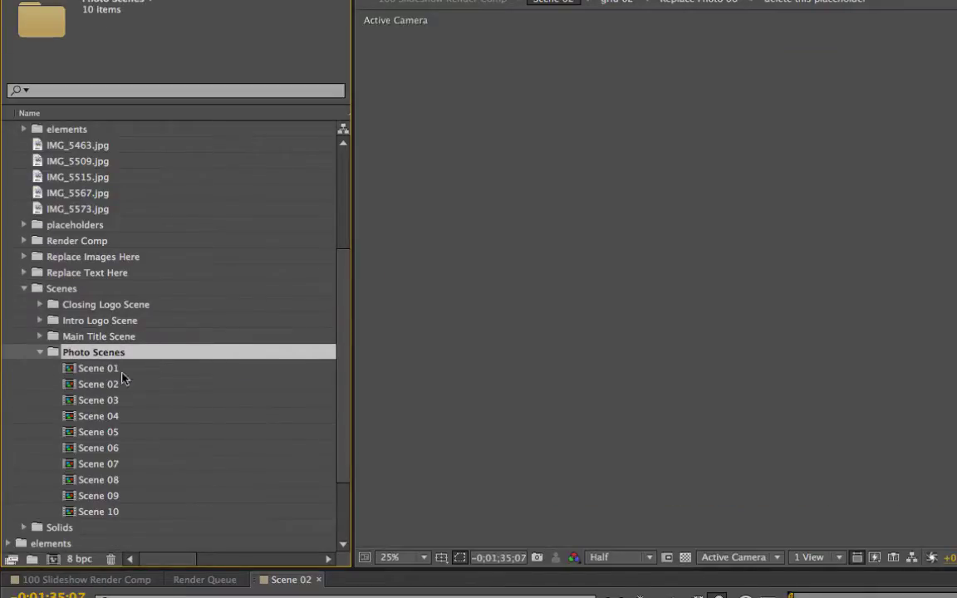
pyautogui.click(96, 371)
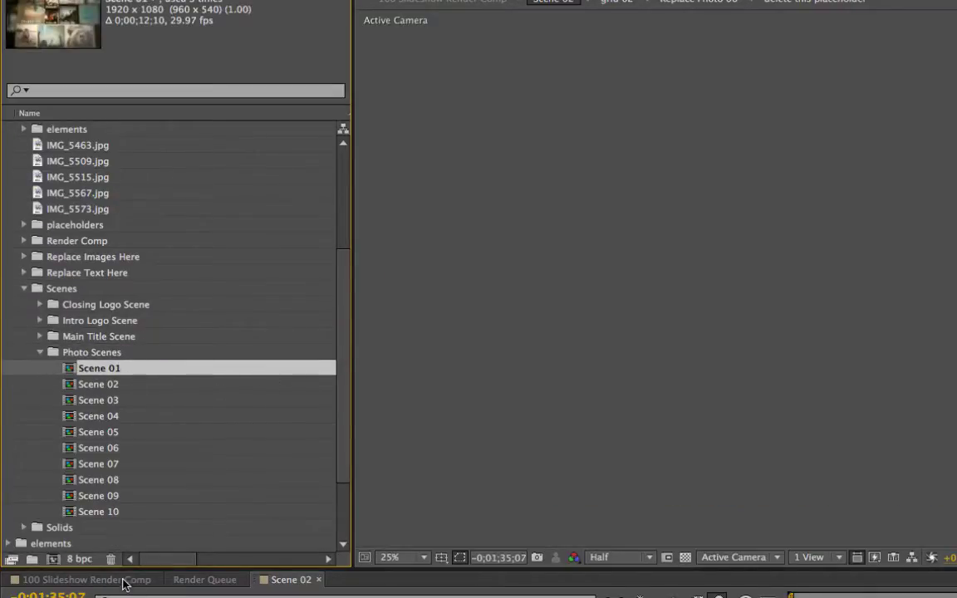
pyautogui.click(118, 554)
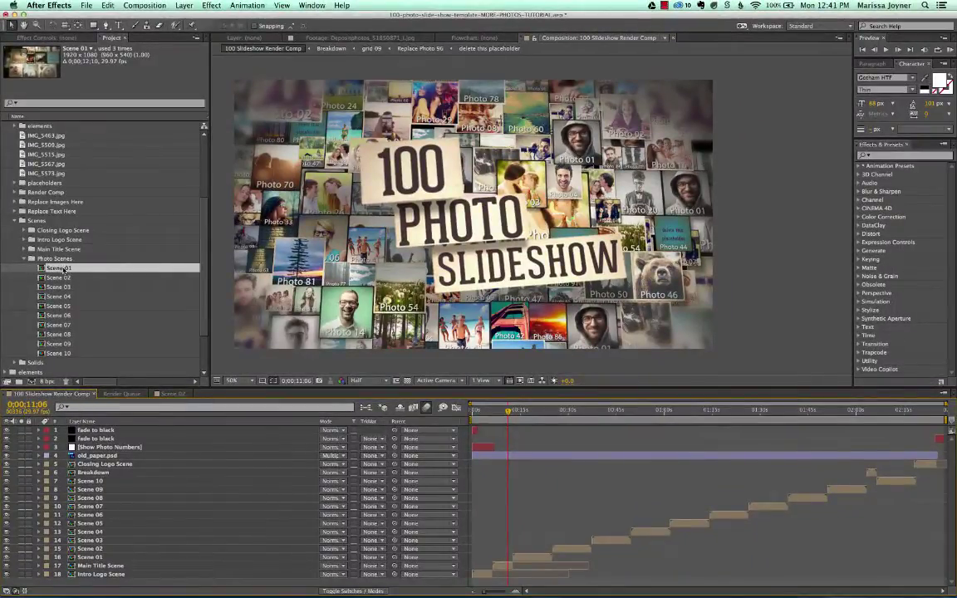
# Place the copy's Scene 01 above Scene 10 in the render comp, then slide it after Scene 10
pyautogui.moveTo(63, 270); pyautogui.dragTo(108, 499)
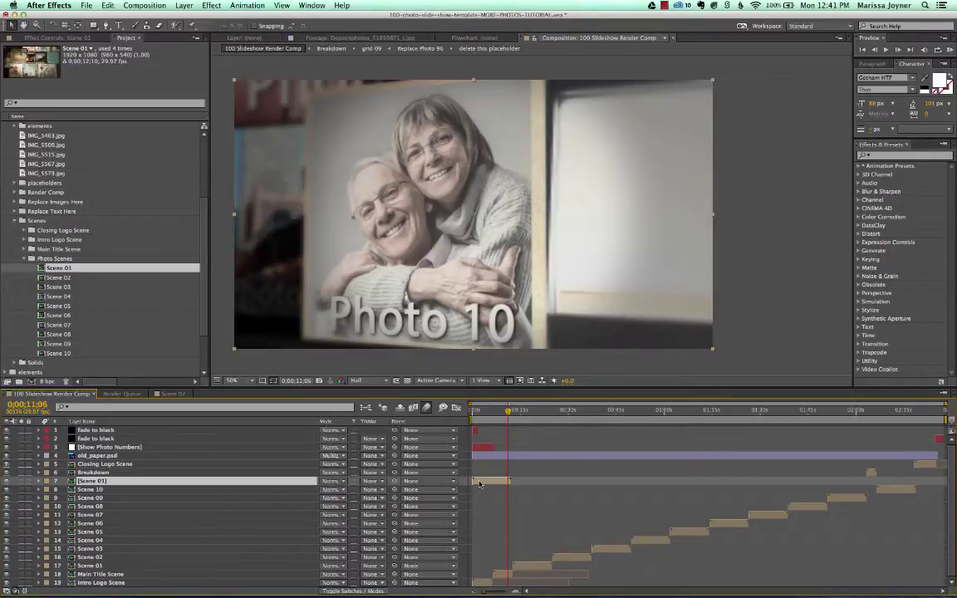
pyautogui.moveTo(523, 484); pyautogui.dragTo(923, 485)
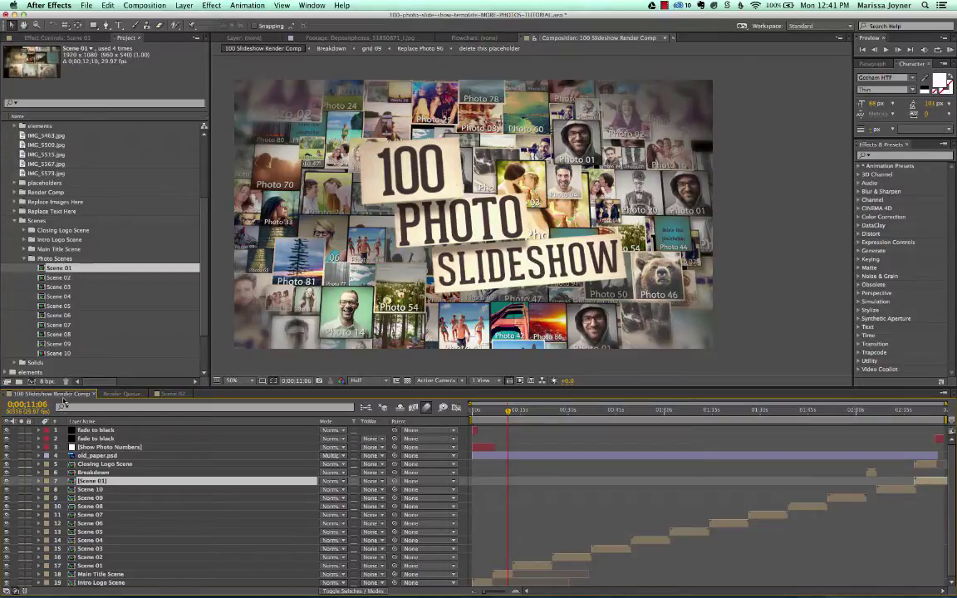
# Change the render comp duration in Composition Settings from 0;02;27;18 to 0;02;47;18
pyautogui.click(144, 5)
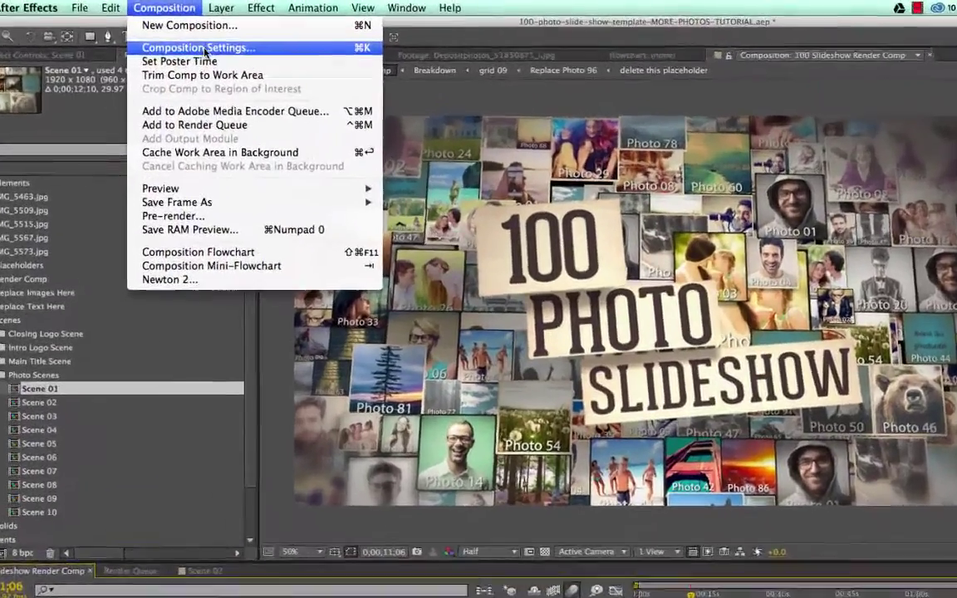
pyautogui.click(203, 49)
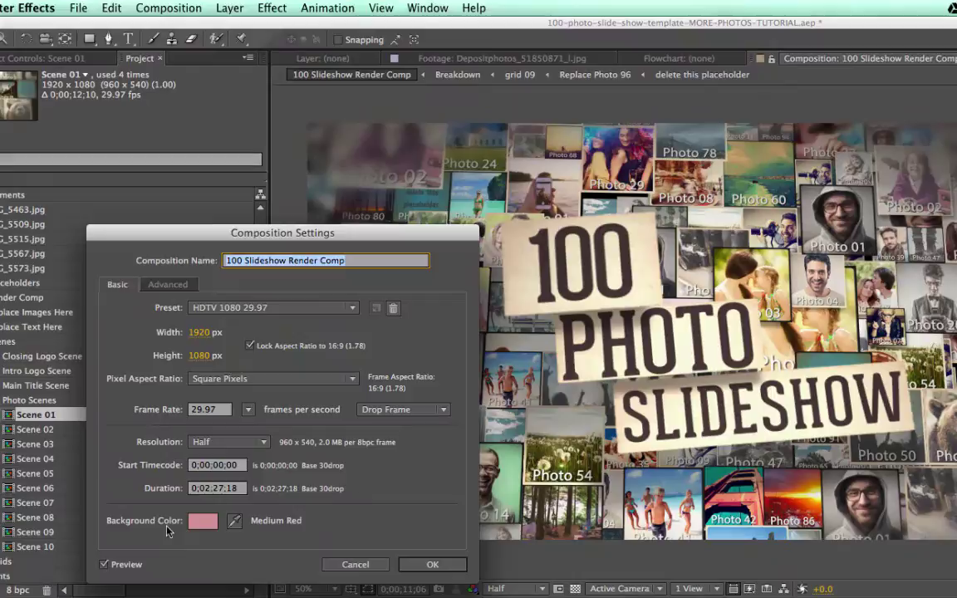
pyautogui.click(221, 494)
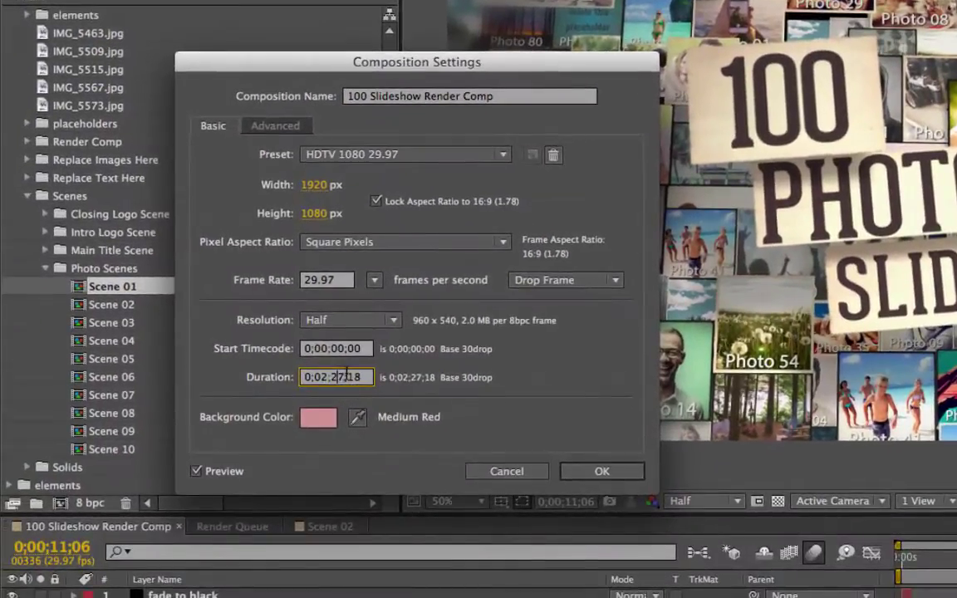
pyautogui.doubleClick(334, 377)
pyautogui.write('47')
pyautogui.click(601, 471)
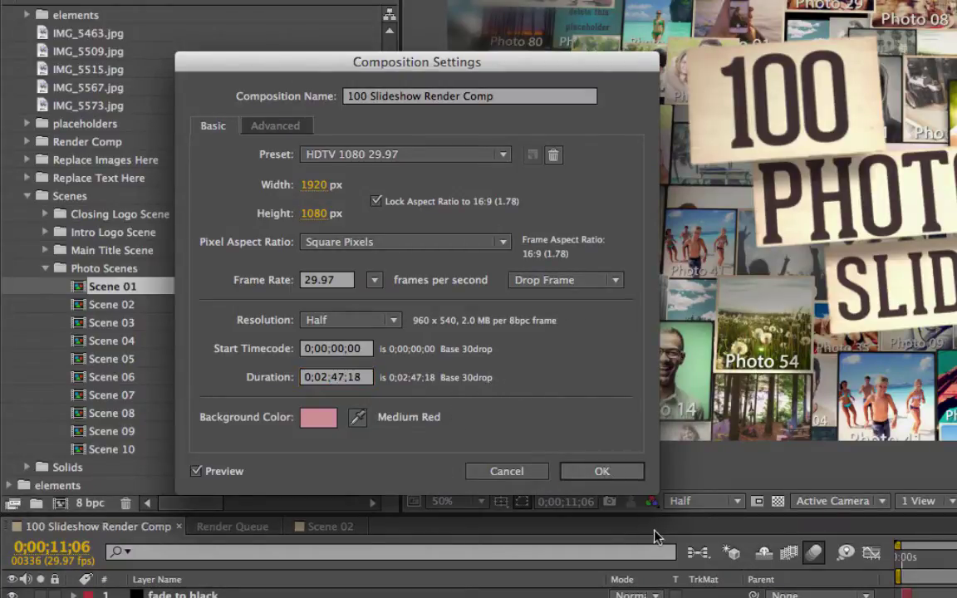
pyautogui.click(601, 471)
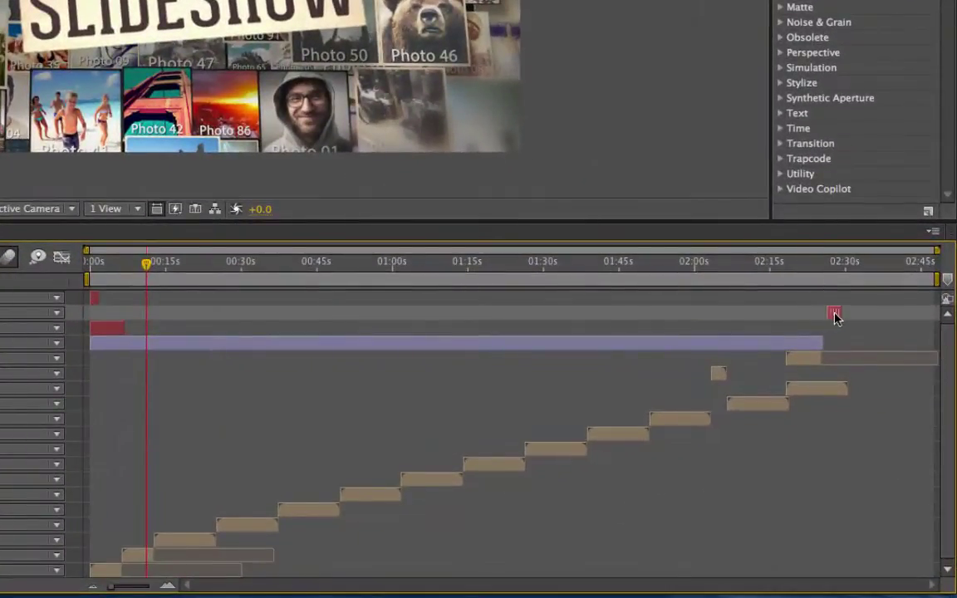
# Move fade to black and Closing Logo Scene to the new end, and extend old_paper.psd to the comp end
pyautogui.moveTo(836, 317); pyautogui.dragTo(917, 313)
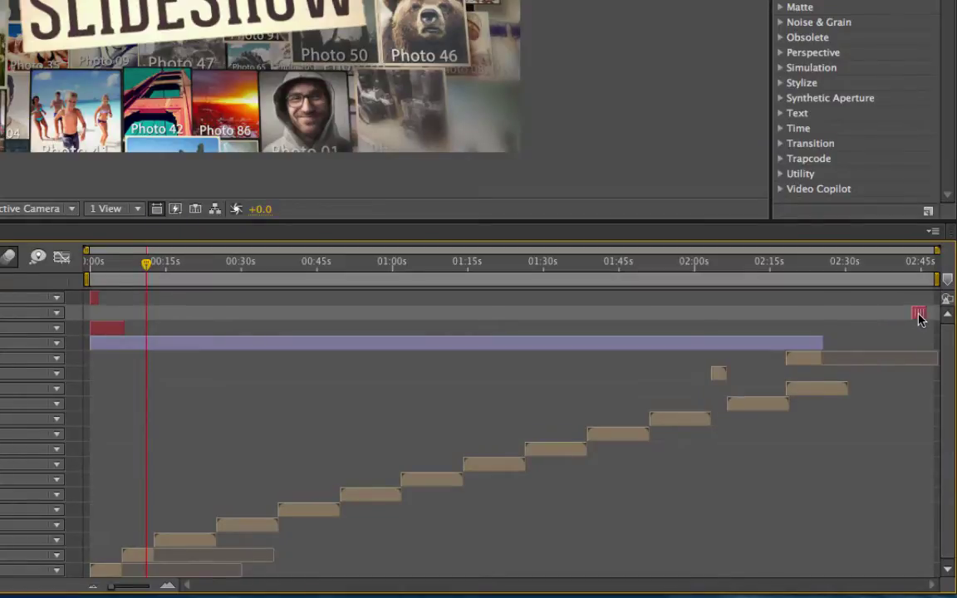
pyautogui.click(811, 345)
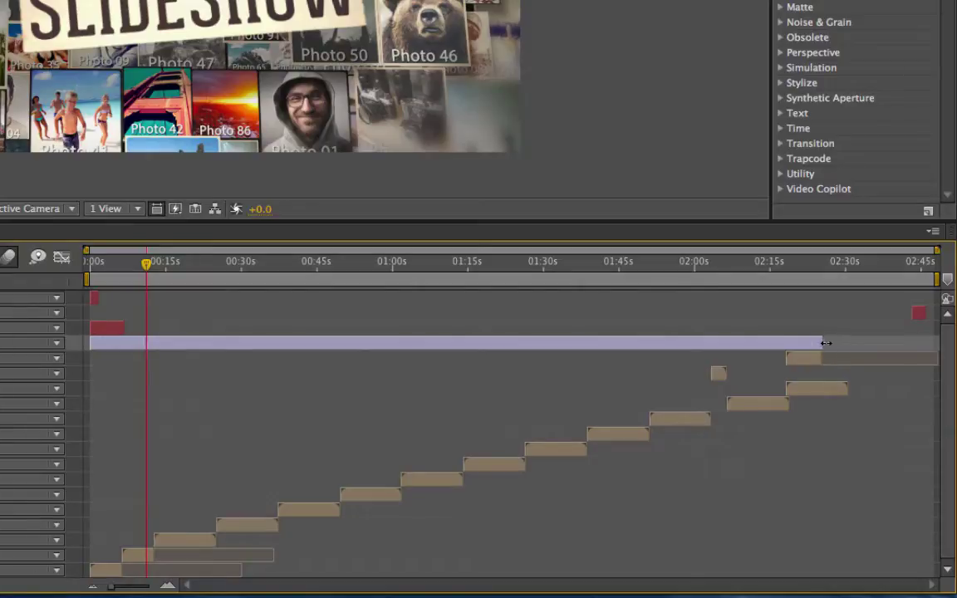
pyautogui.moveTo(826, 342); pyautogui.dragTo(902, 342)
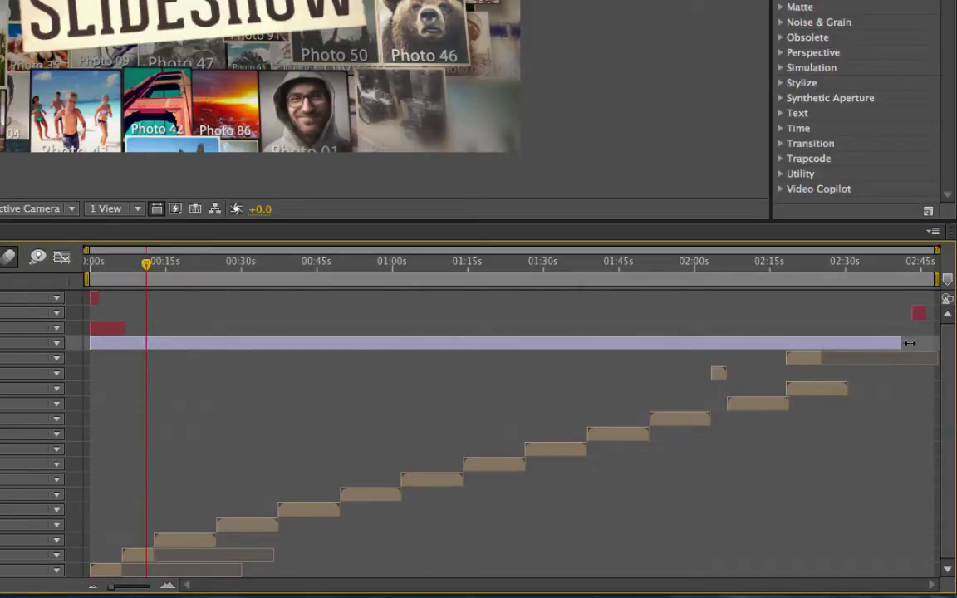
pyautogui.moveTo(909, 342); pyautogui.dragTo(926, 342)
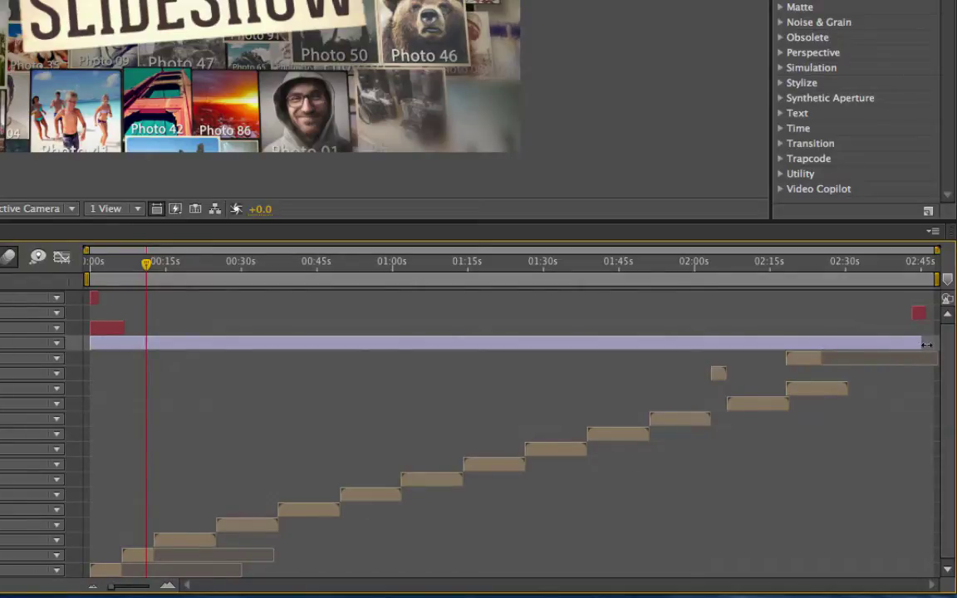
pyautogui.click(807, 360)
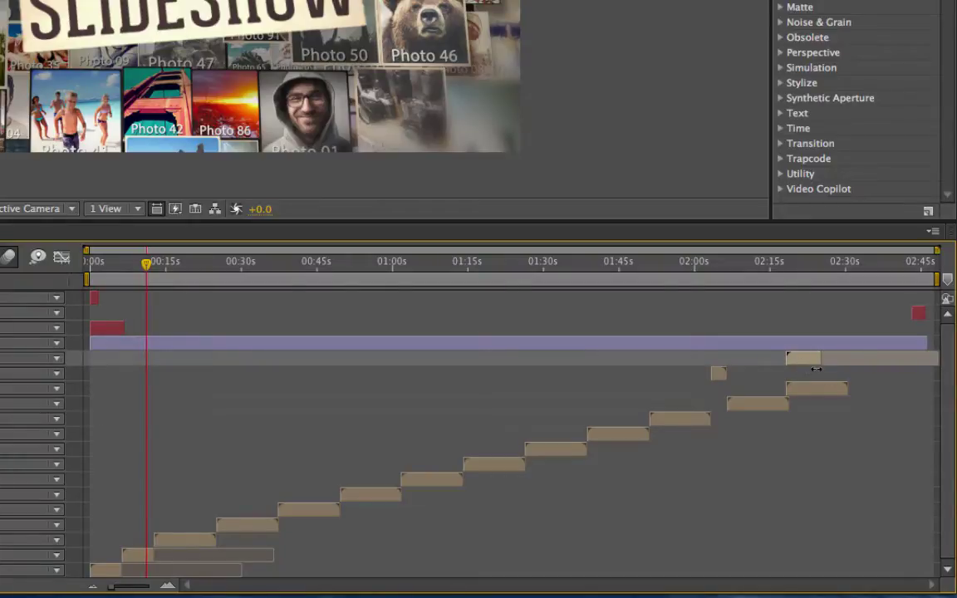
pyautogui.moveTo(806, 363); pyautogui.dragTo(860, 363)
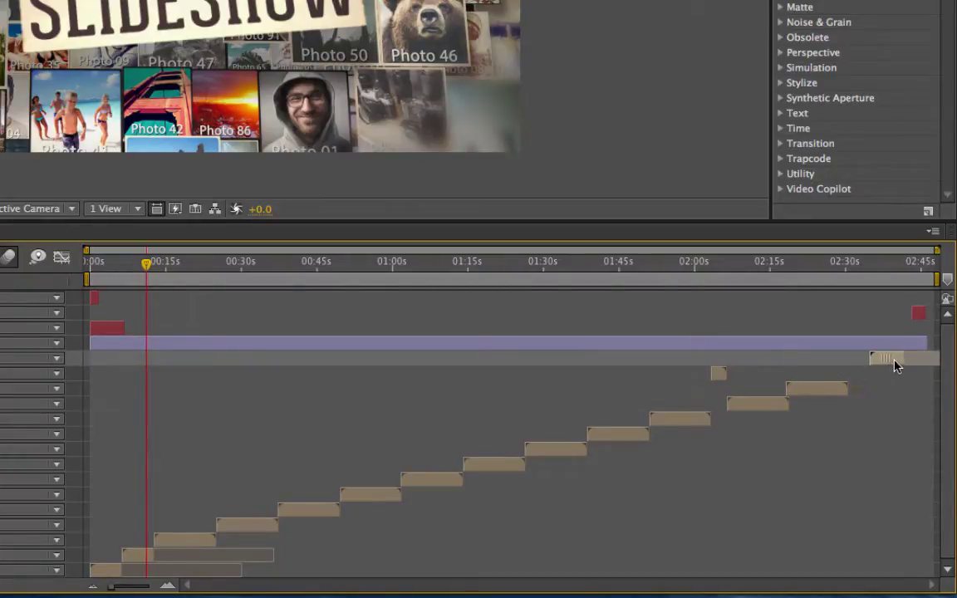
pyautogui.click(850, 261)
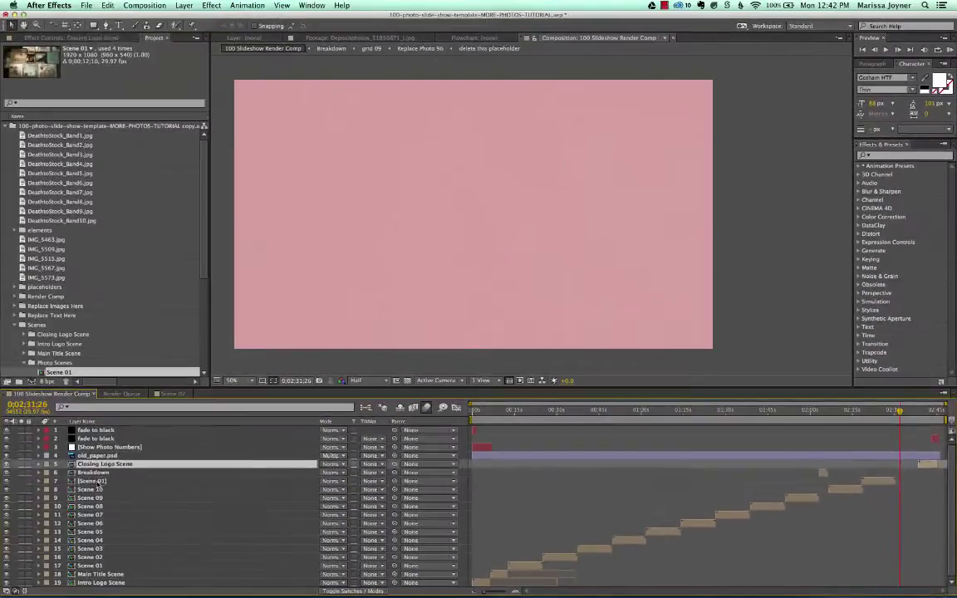
# Select Scene 01, Closing Logo Scene and fade to black, previewing the ending at 02:25:04 and 02:30:13
pyautogui.click(93, 481)
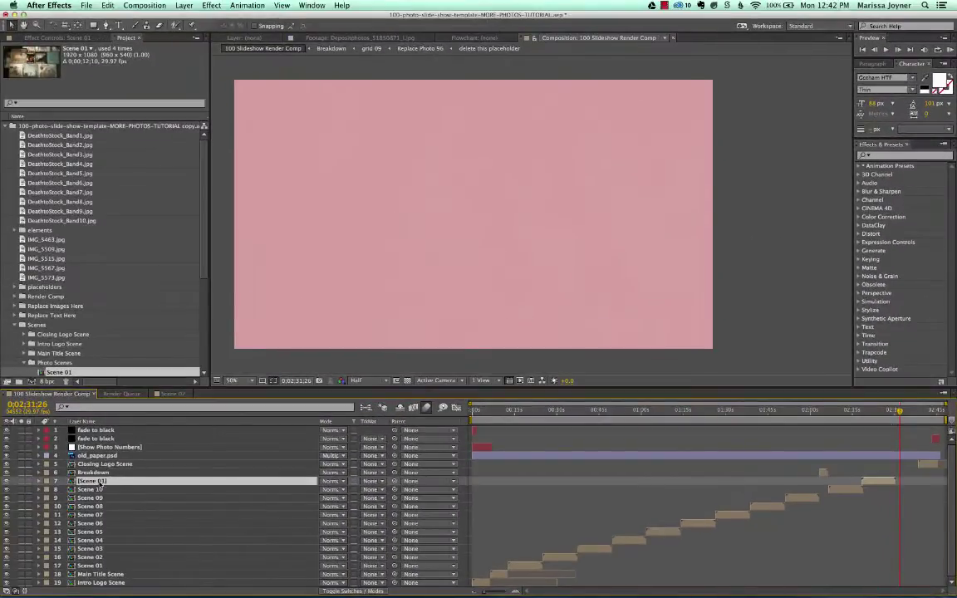
pyautogui.click(882, 412)
pyautogui.click(933, 464)
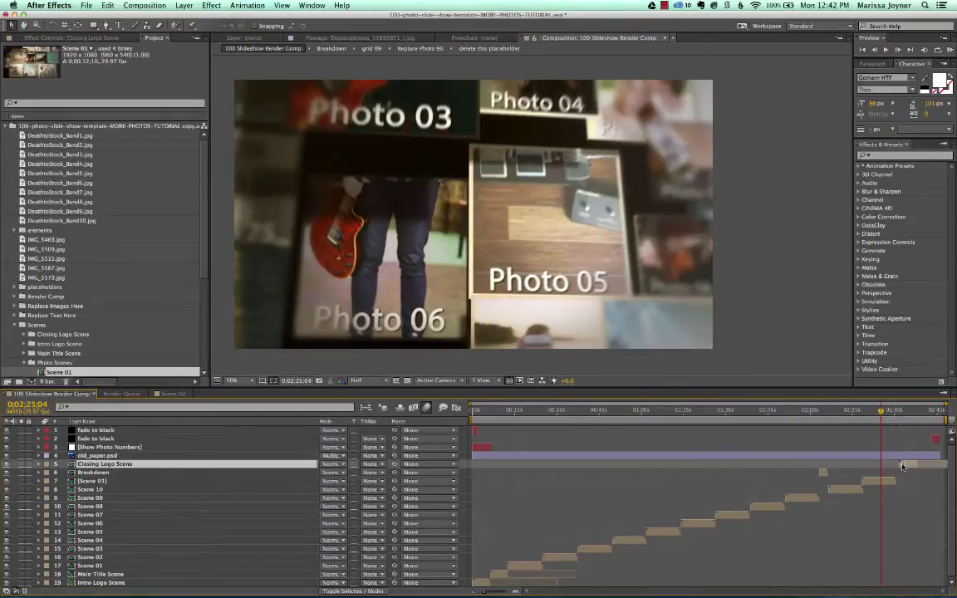
pyautogui.click(934, 438)
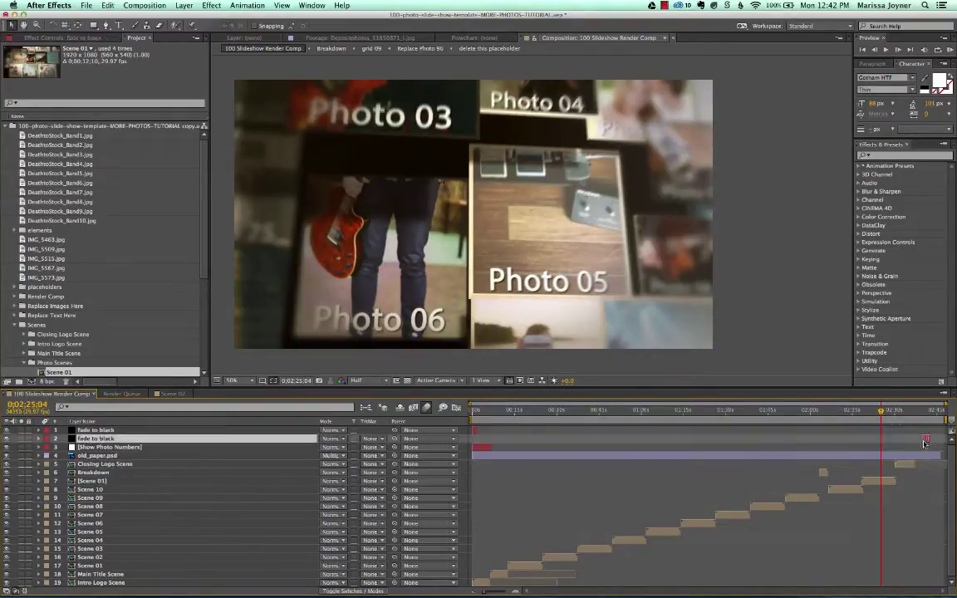
pyautogui.click(895, 410)
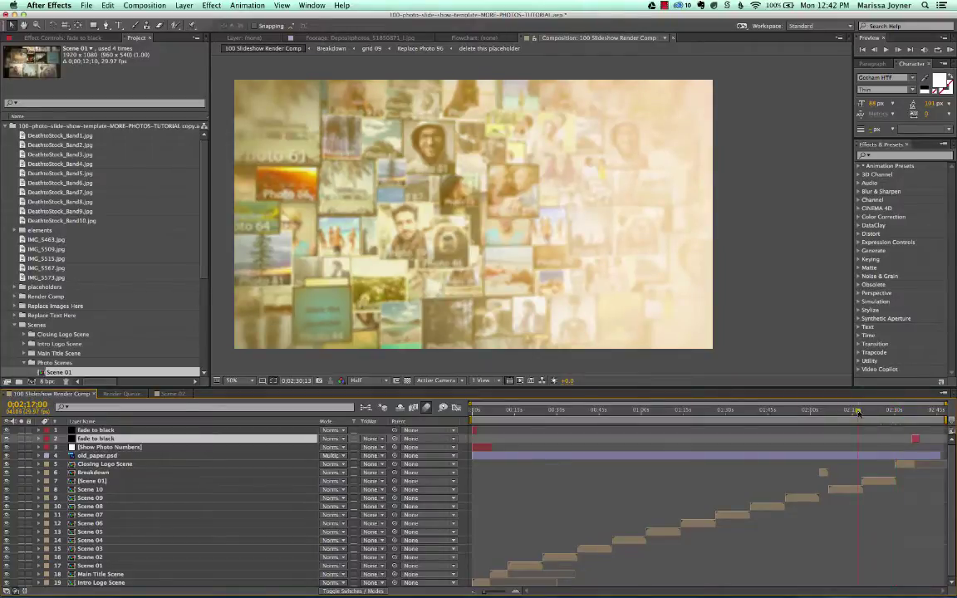
# Scrub around 02:17–02:18 to check the cut from Scene 10 into Scene 01
pyautogui.click(862, 410)
pyautogui.click(868, 482)
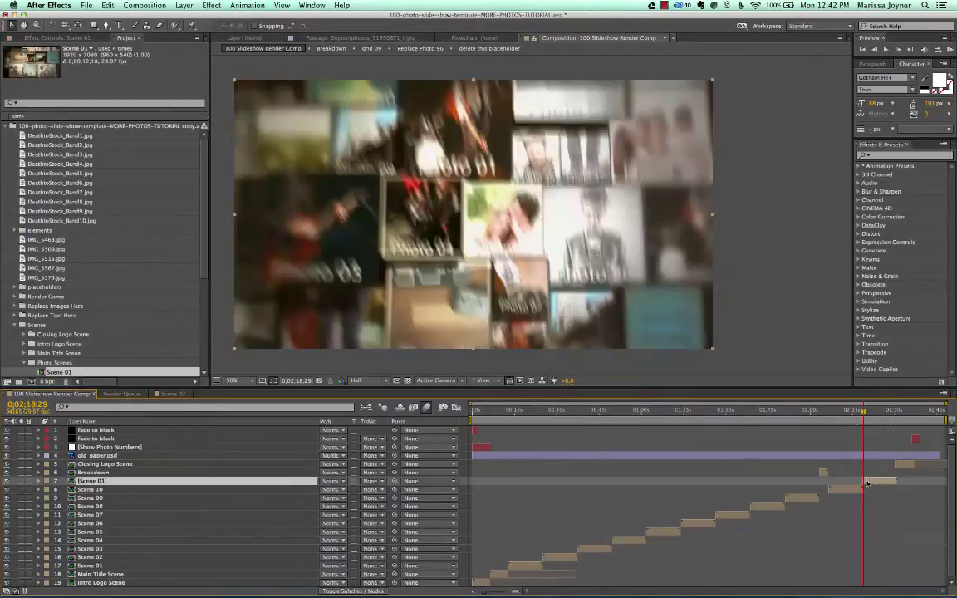
pyautogui.click(859, 411)
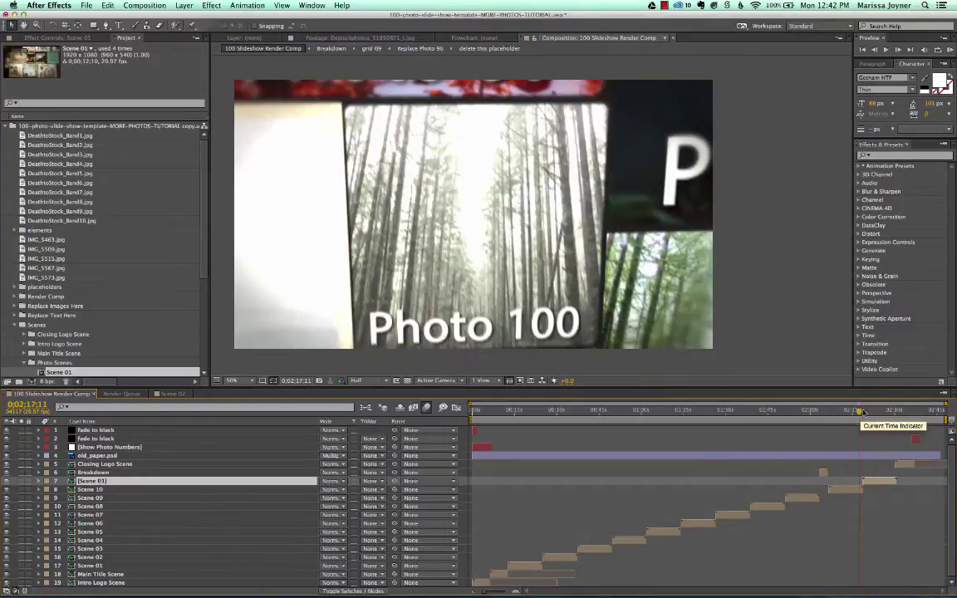
pyautogui.click(860, 412)
pyautogui.moveTo(859, 413); pyautogui.dragTo(866, 412)
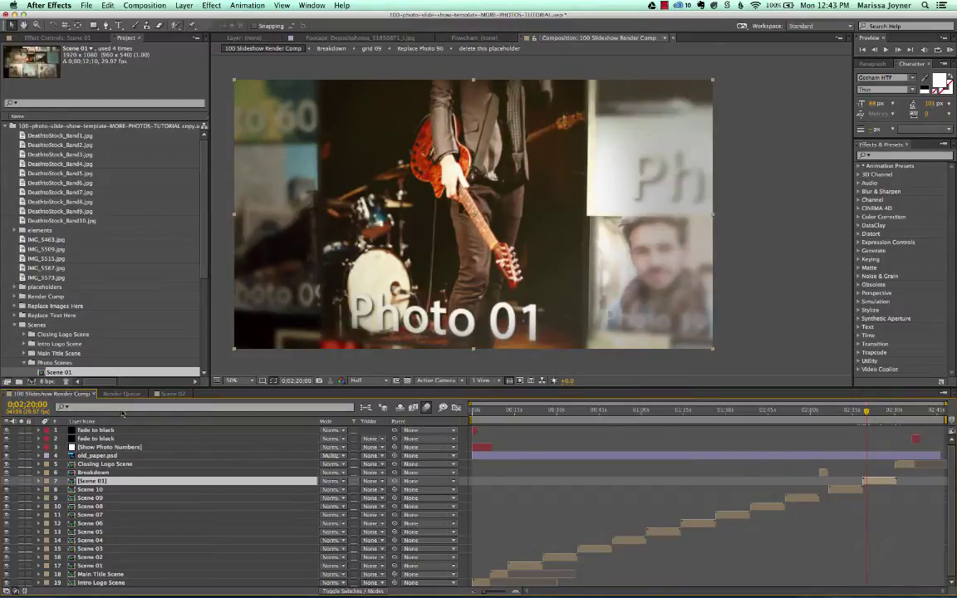